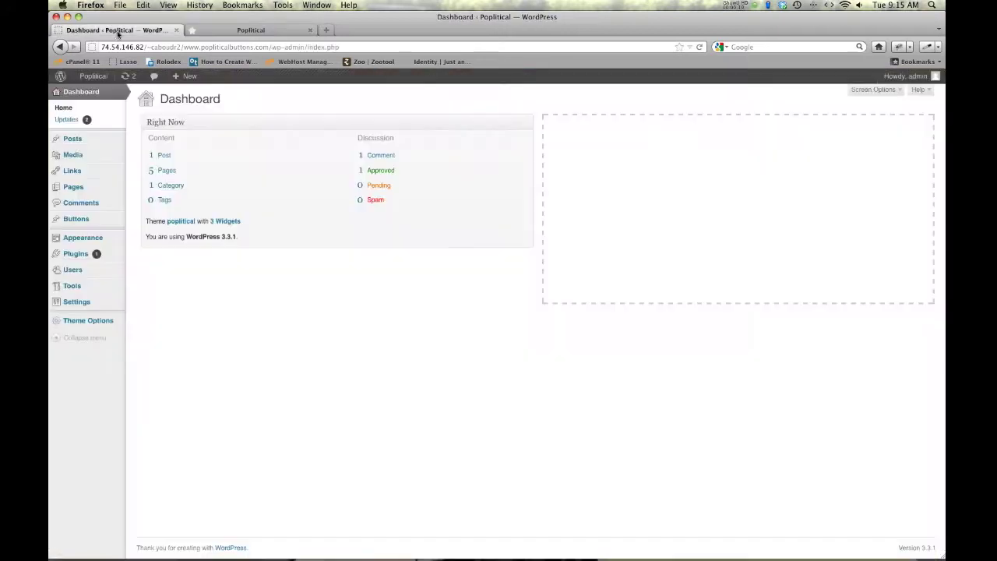
Go to the site's navigation menu editor and permanently delete the menu named Test menu
{"action": "mouse_move", "coordinate": [77, 247]}
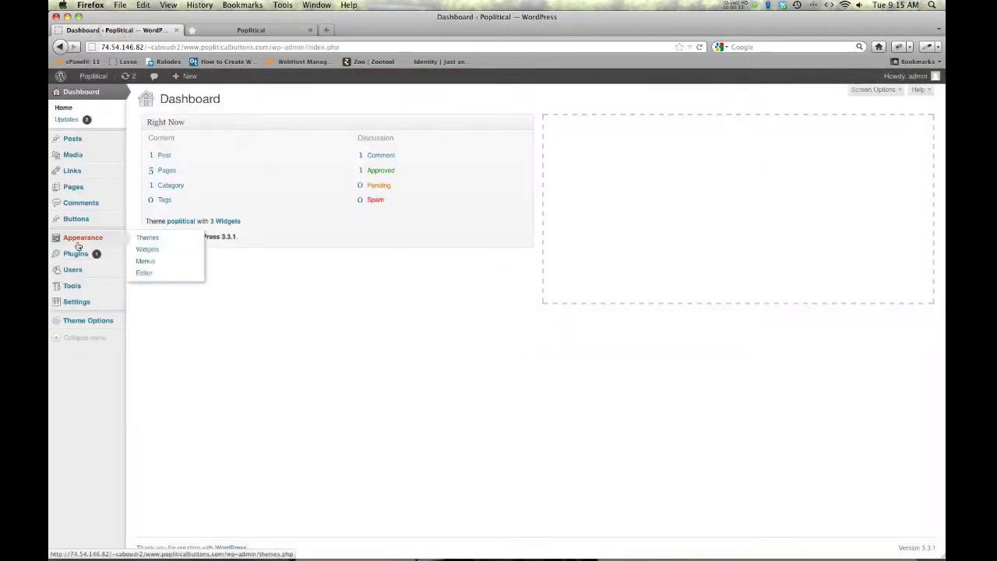
{"action": "left_click", "coordinate": [146, 265]}
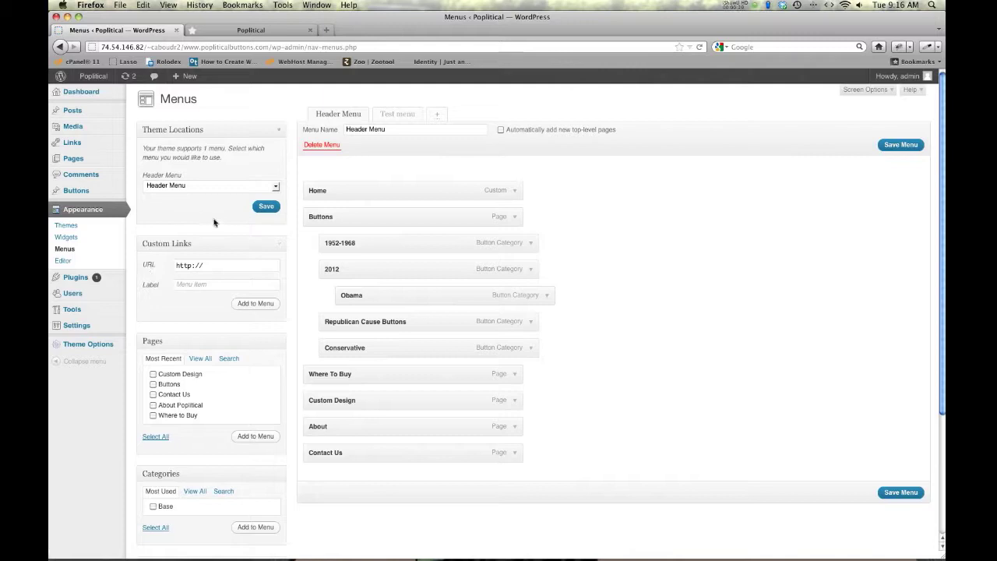
{"action": "left_click", "coordinate": [383, 116]}
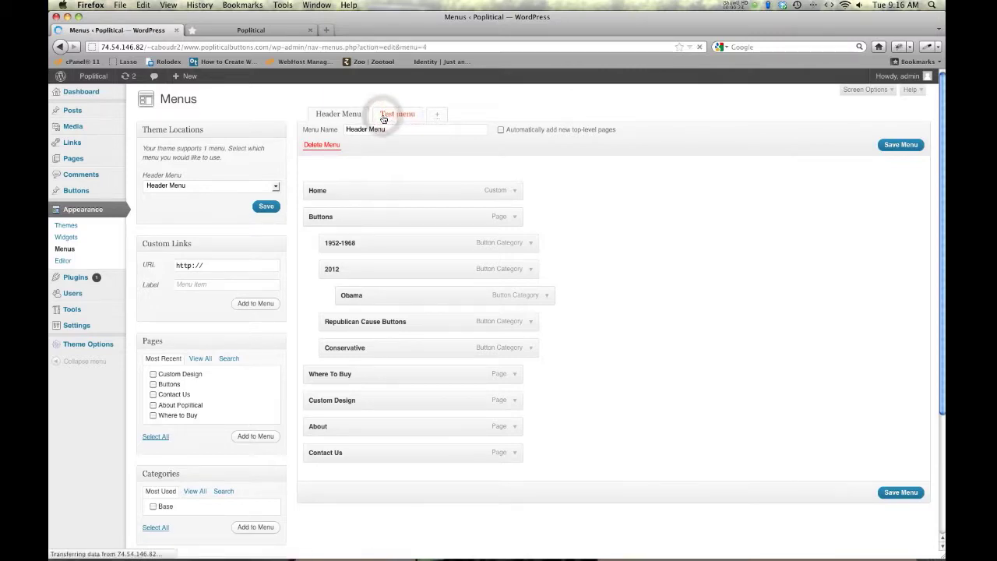
{"action": "left_click", "coordinate": [326, 147]}
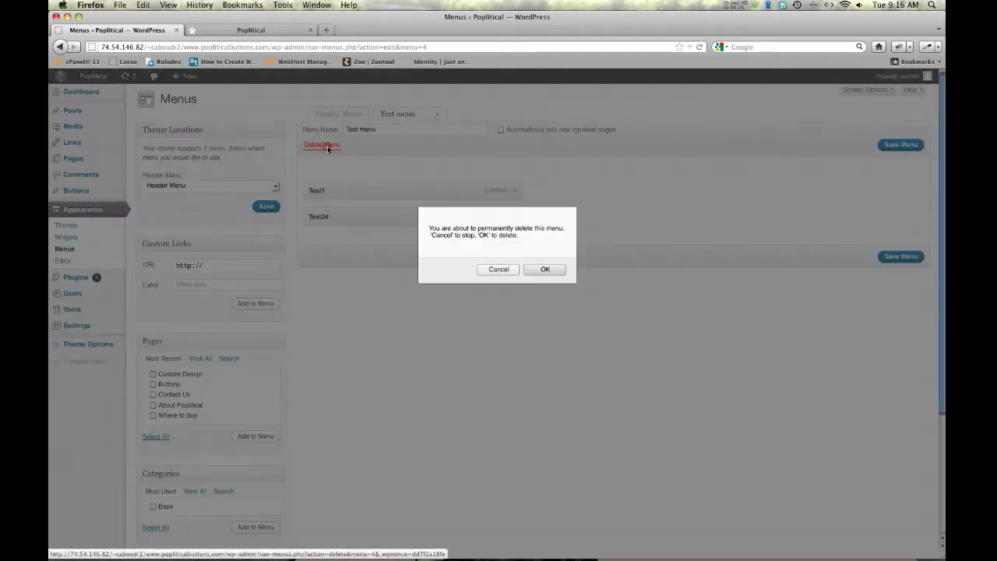
{"action": "left_click", "coordinate": [546, 269]}
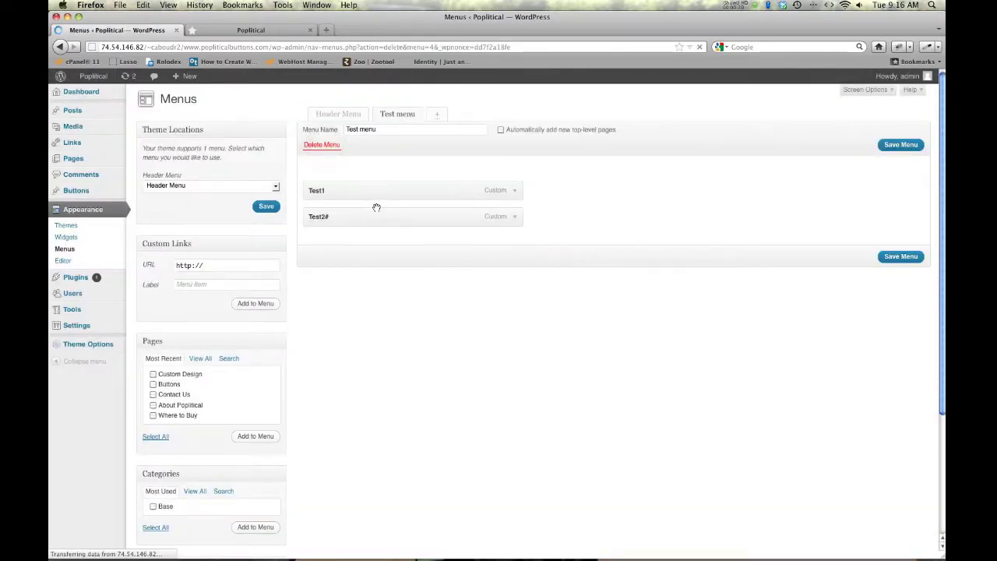
Compare the Header Menu's item order and nesting with the live site's navigation, including the Buttons and 2012 submenus
{"action": "scroll", "coordinate": [672, 257], "scroll_direction": "down", "scroll_amount": 1}
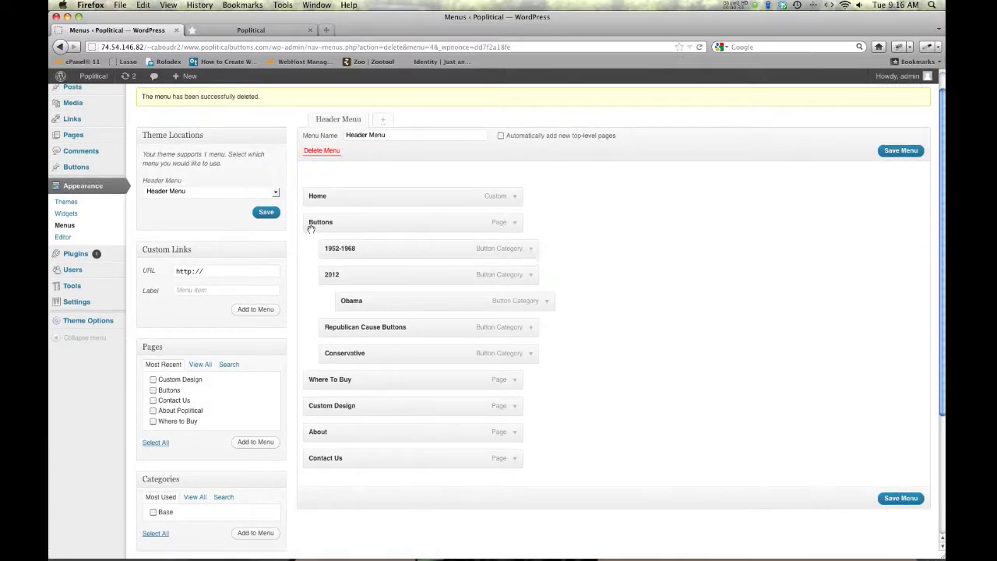
{"action": "scroll", "coordinate": [336, 178], "scroll_direction": "down", "scroll_amount": 1}
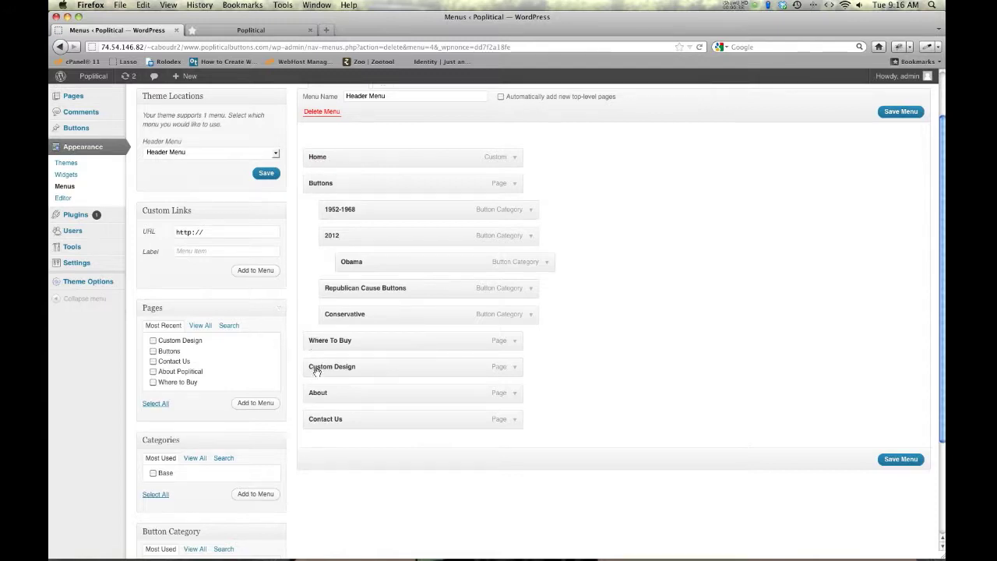
{"action": "left_click", "coordinate": [243, 30]}
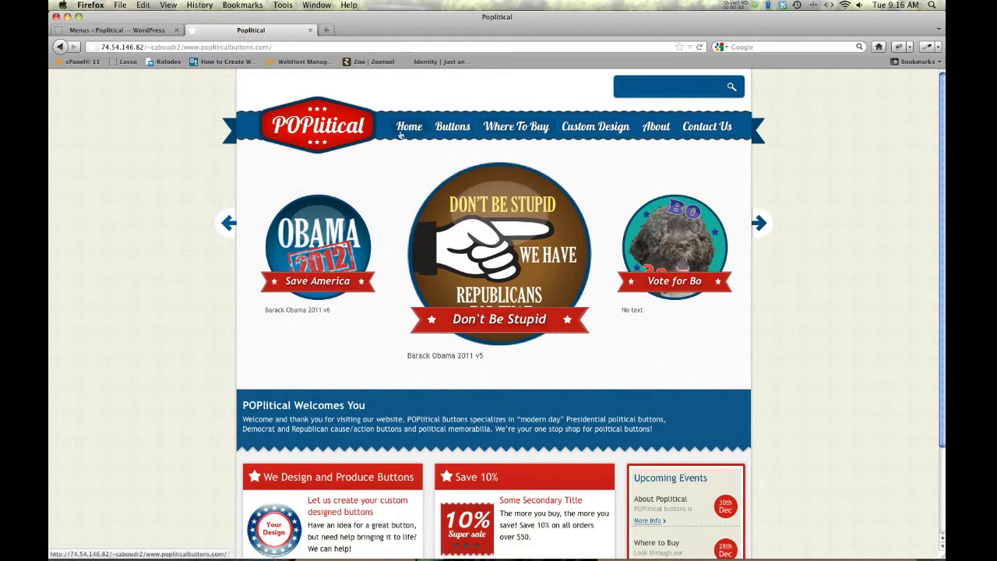
{"action": "left_click", "coordinate": [137, 31]}
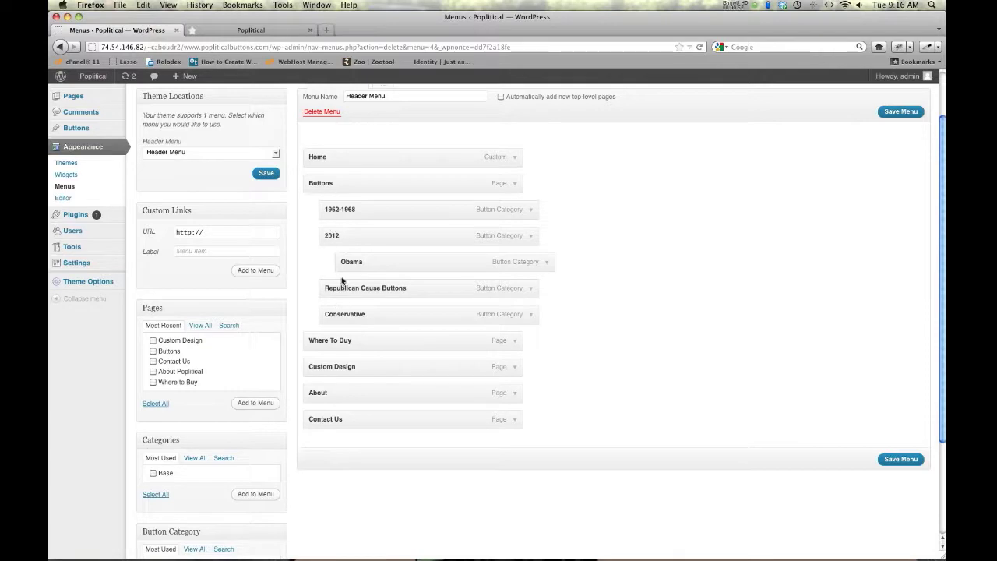
{"action": "left_click", "coordinate": [241, 29]}
{"action": "mouse_move", "coordinate": [455, 131]}
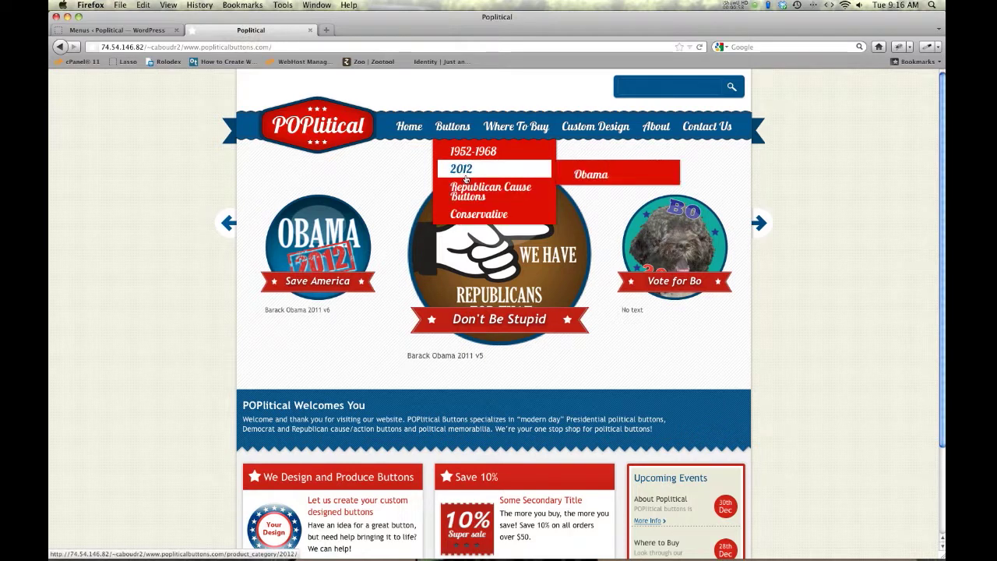
{"action": "left_click", "coordinate": [117, 30]}
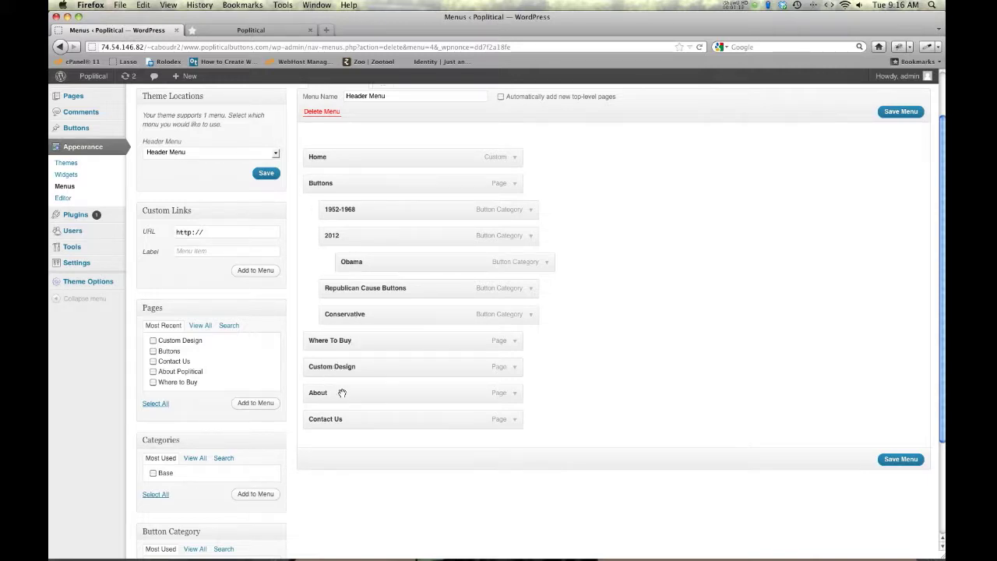
Move the About page directly below Home in the Header Menu, save it, and reload the live site to check
{"action": "scroll", "coordinate": [350, 392], "scroll_direction": "down", "scroll_amount": 1}
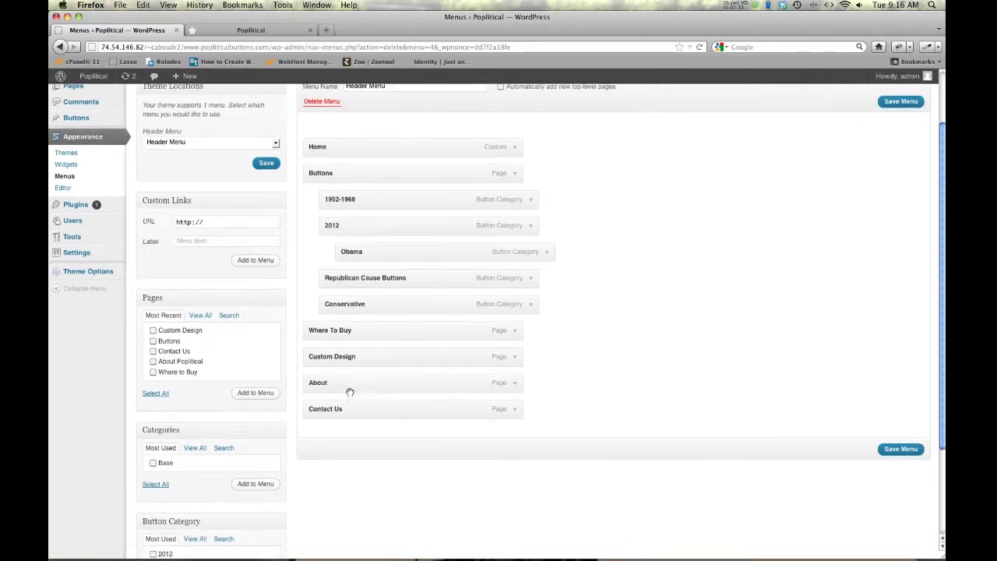
{"action": "left_click_drag", "start_coordinate": [348, 381], "coordinate": [343, 167]}
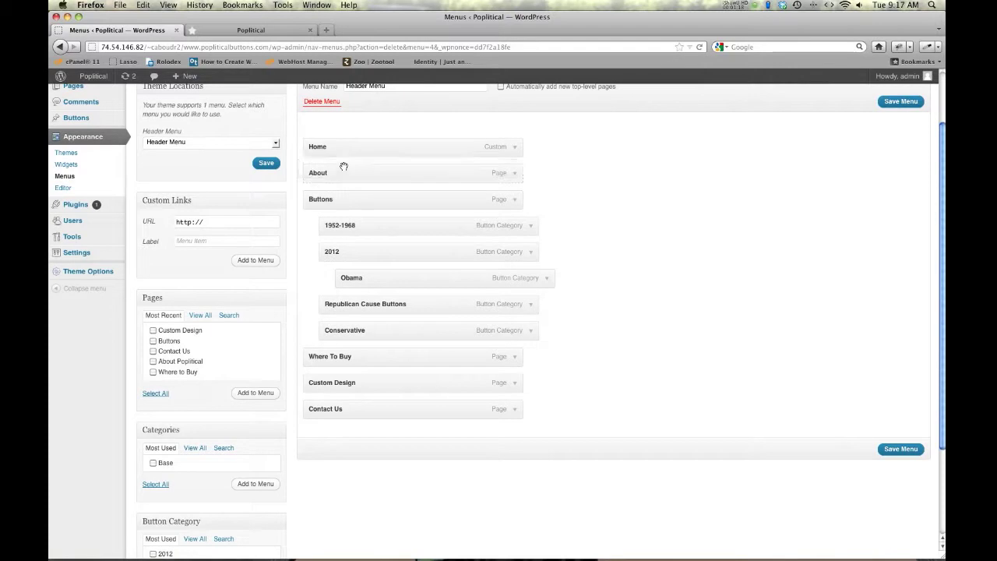
{"action": "left_click", "coordinate": [881, 449]}
{"action": "left_click", "coordinate": [224, 30]}
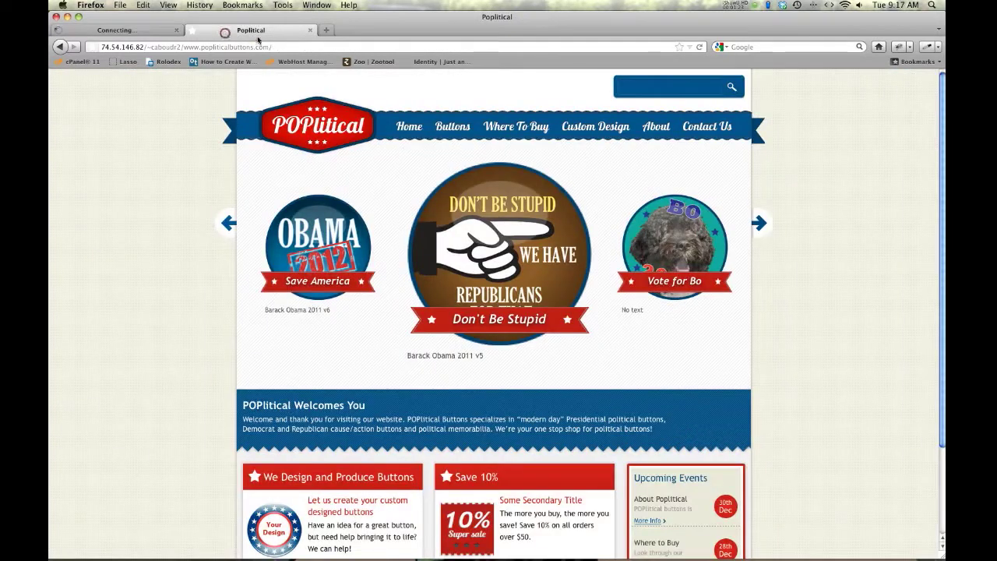
{"action": "left_click", "coordinate": [701, 47]}
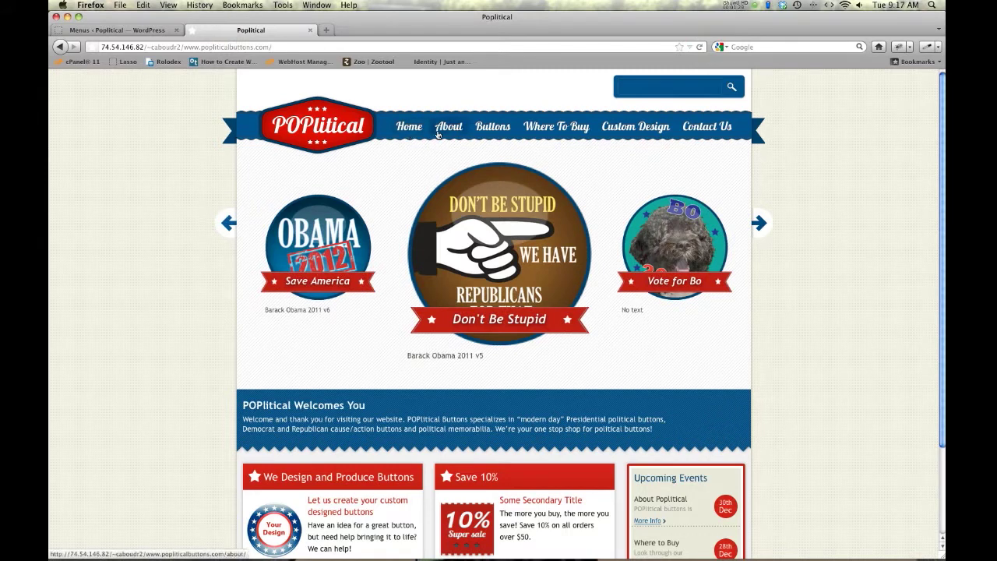
Move the About page between Where To Buy and Custom Design in the Header Menu and save the menu
{"action": "left_click", "coordinate": [145, 31]}
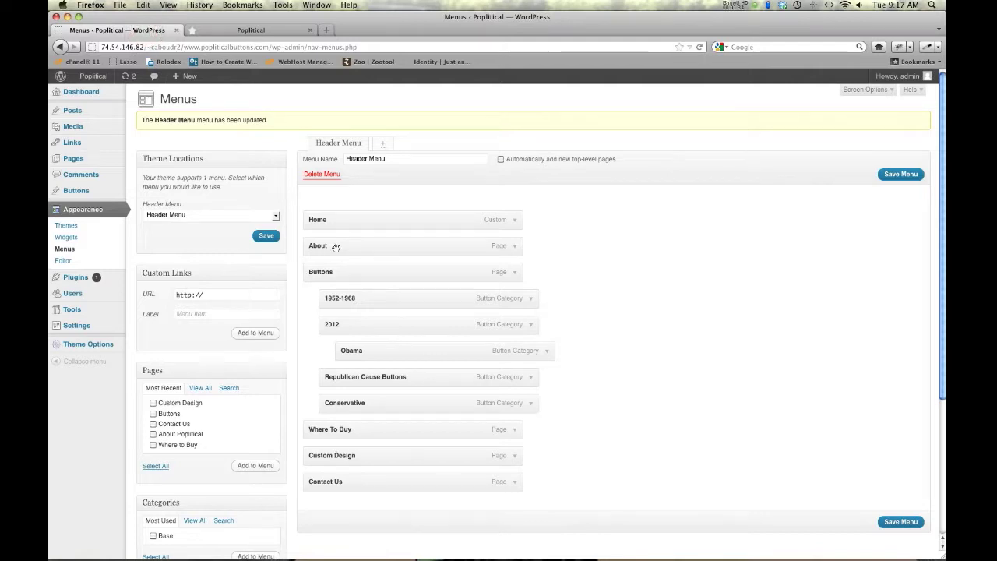
{"action": "left_click_drag", "start_coordinate": [336, 246], "coordinate": [328, 430]}
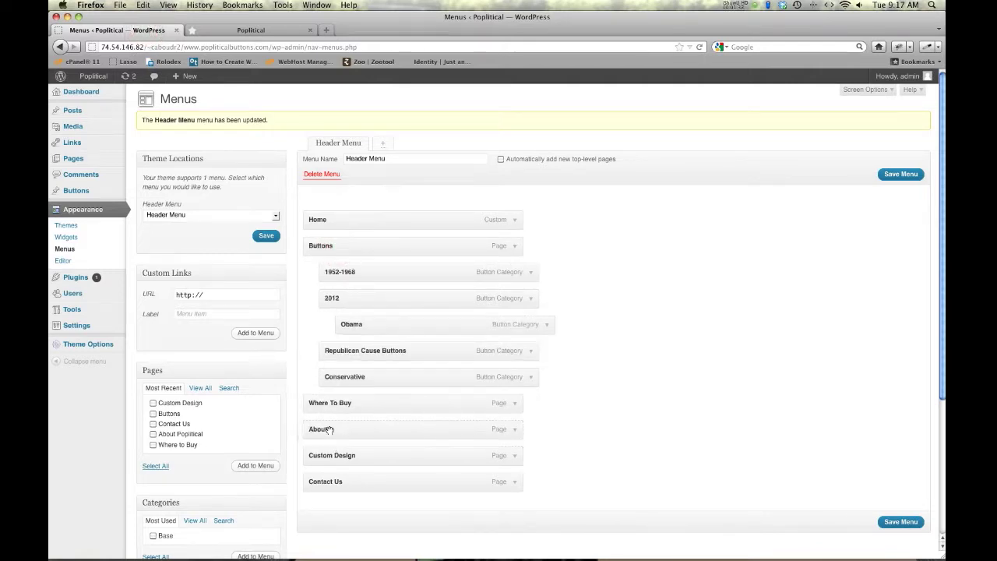
{"action": "left_click", "coordinate": [880, 520]}
Try nesting Where To Buy as a sub-item under Conservative, and return it to the top level
{"action": "scroll", "coordinate": [329, 259], "scroll_direction": "down", "scroll_amount": 3}
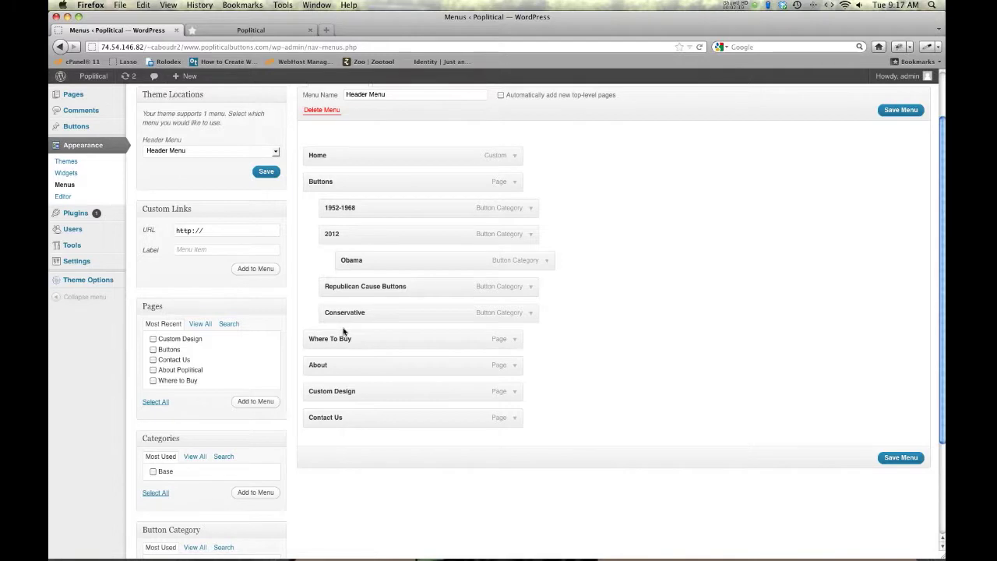
{"action": "scroll", "coordinate": [342, 330], "scroll_direction": "down", "scroll_amount": 1}
{"action": "left_click_drag", "start_coordinate": [339, 328], "coordinate": [383, 328]}
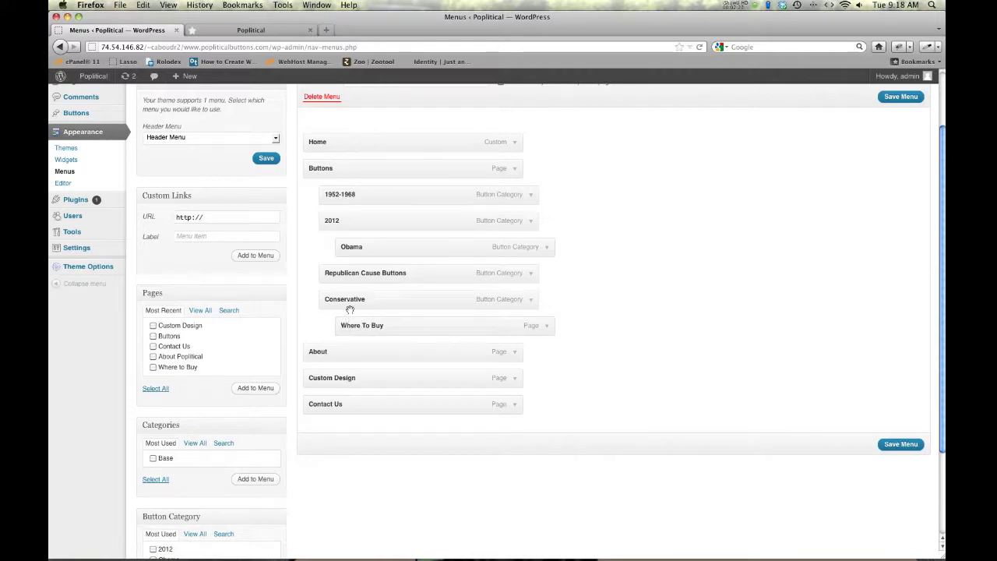
{"action": "left_click_drag", "start_coordinate": [392, 328], "coordinate": [362, 328]}
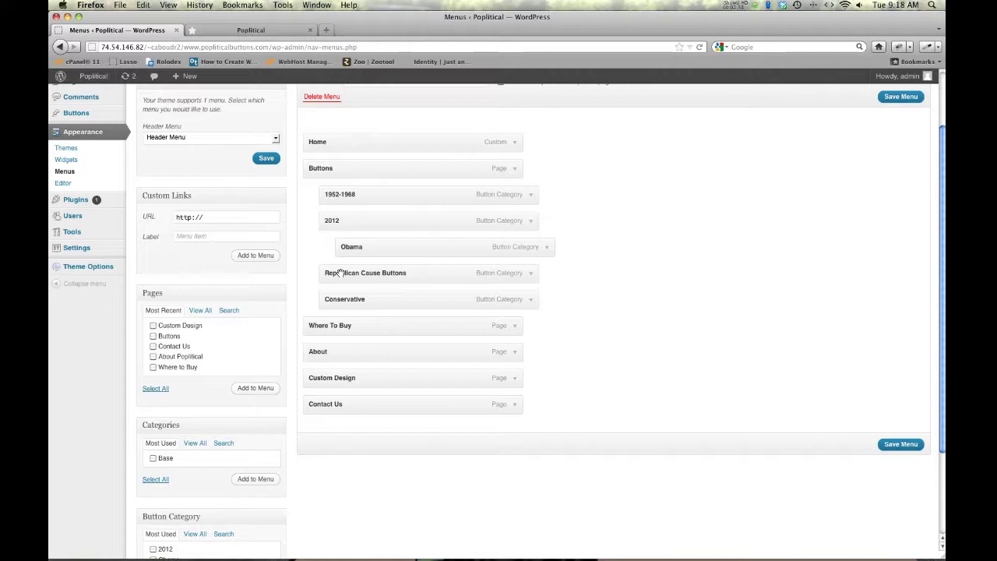
Review the available button categories and compare them with the Buttons submenu on the live site
{"action": "scroll", "coordinate": [320, 325], "scroll_direction": "down", "scroll_amount": 5}
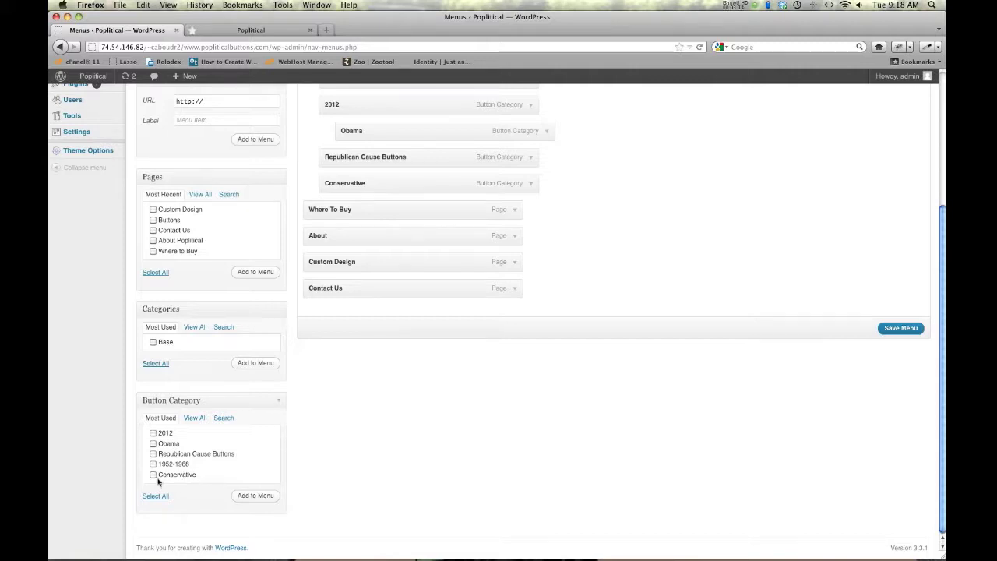
{"action": "left_click", "coordinate": [274, 31]}
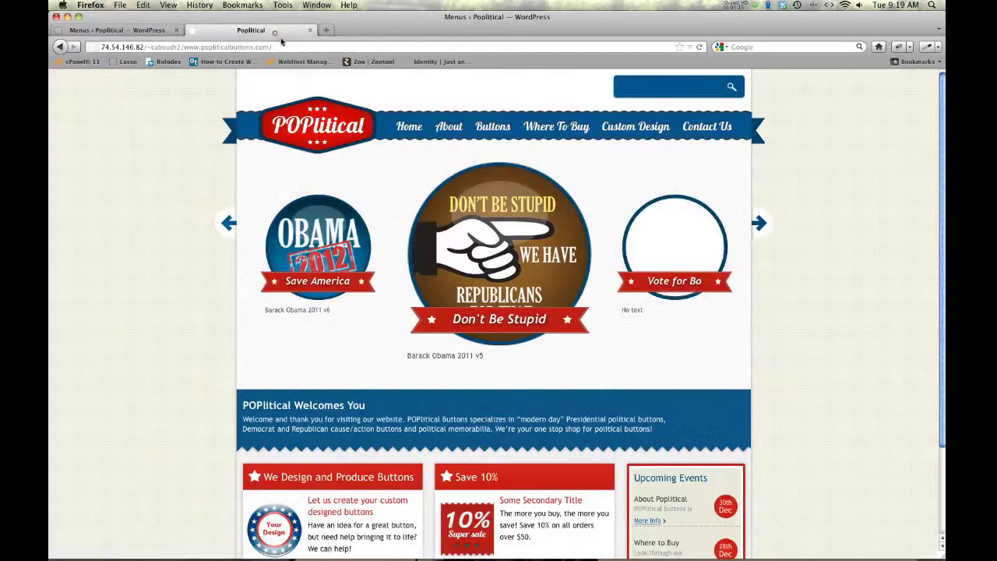
{"action": "mouse_move", "coordinate": [492, 136]}
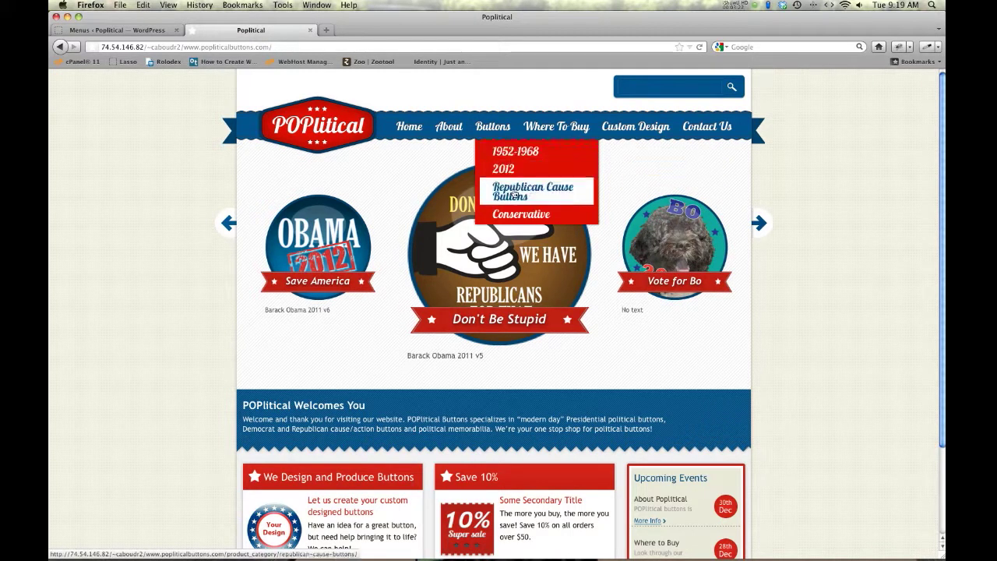
{"action": "mouse_move", "coordinate": [514, 168]}
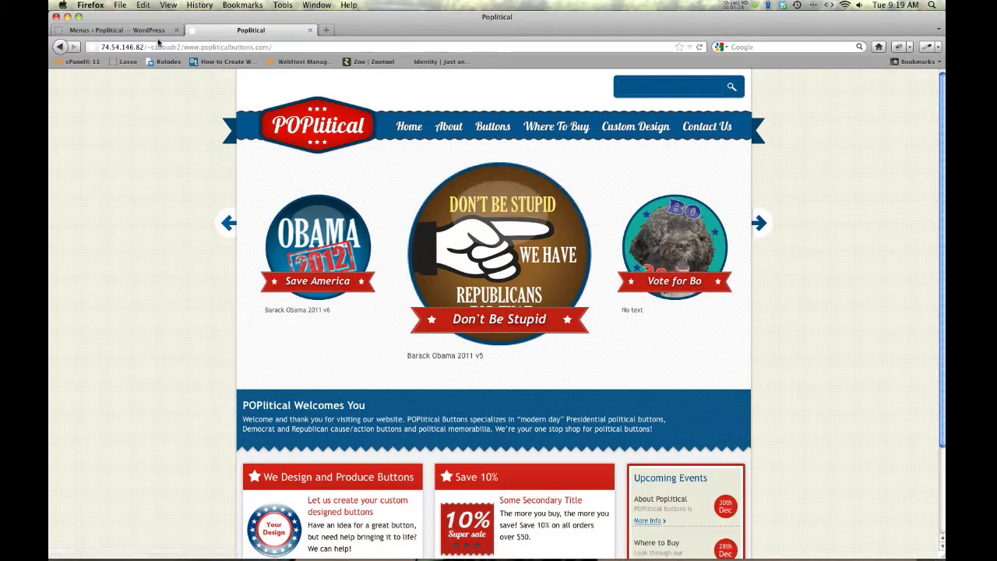
Add another Conservative button category item to the Header Menu
{"action": "left_click", "coordinate": [140, 30]}
{"action": "left_click", "coordinate": [230, 233]}
{"action": "left_click", "coordinate": [153, 475]}
{"action": "left_click", "coordinate": [254, 497]}
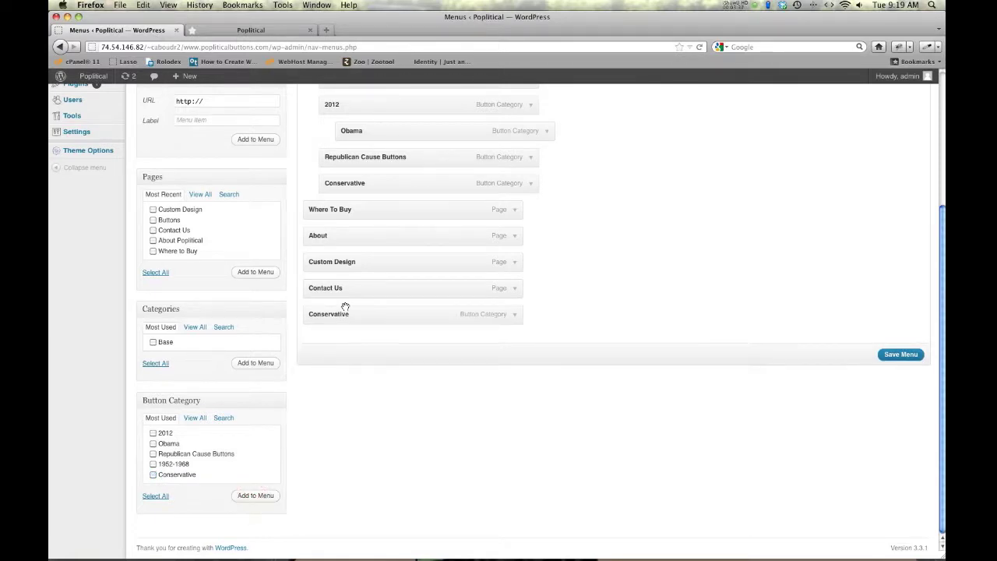
Nest the newly added Conservative item under 2012, directly below Obama, and save the Header Menu
{"action": "scroll", "coordinate": [347, 308], "scroll_direction": "up", "scroll_amount": 2}
{"action": "left_click", "coordinate": [359, 376]}
{"action": "left_click_drag", "start_coordinate": [359, 375], "coordinate": [394, 220]}
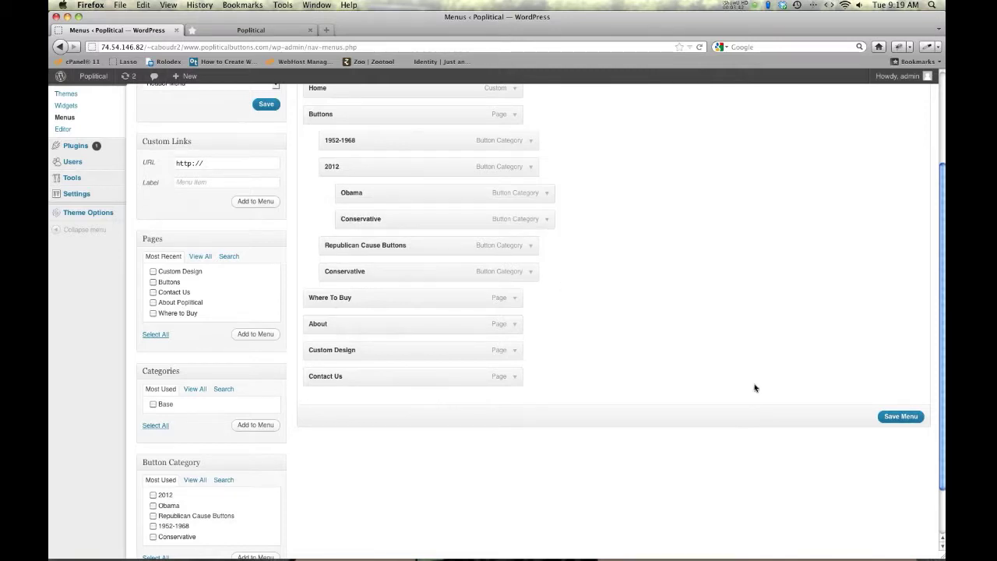
{"action": "left_click", "coordinate": [896, 416]}
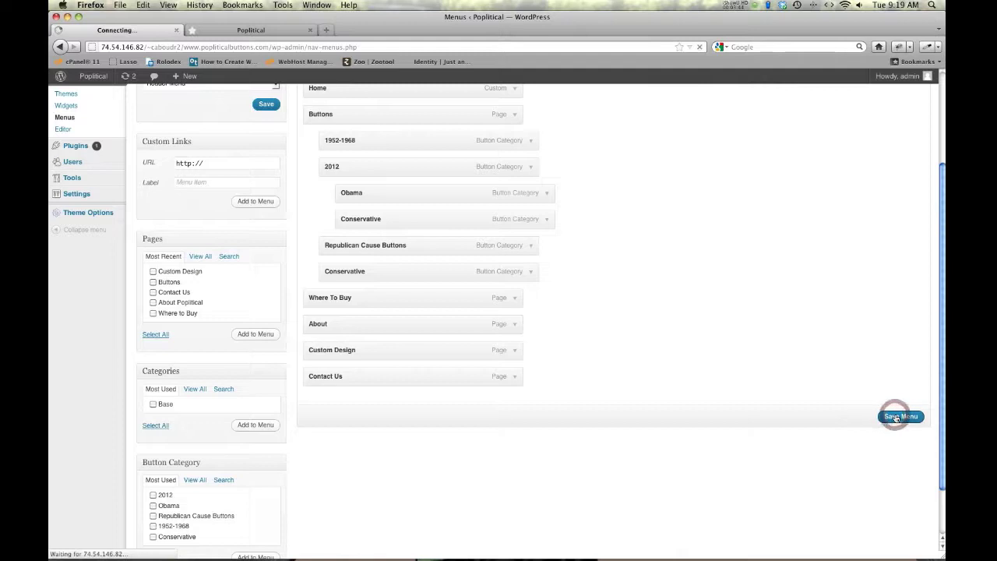
Reload the live site and check the 2012 submenu under Buttons
{"action": "left_click", "coordinate": [215, 30]}
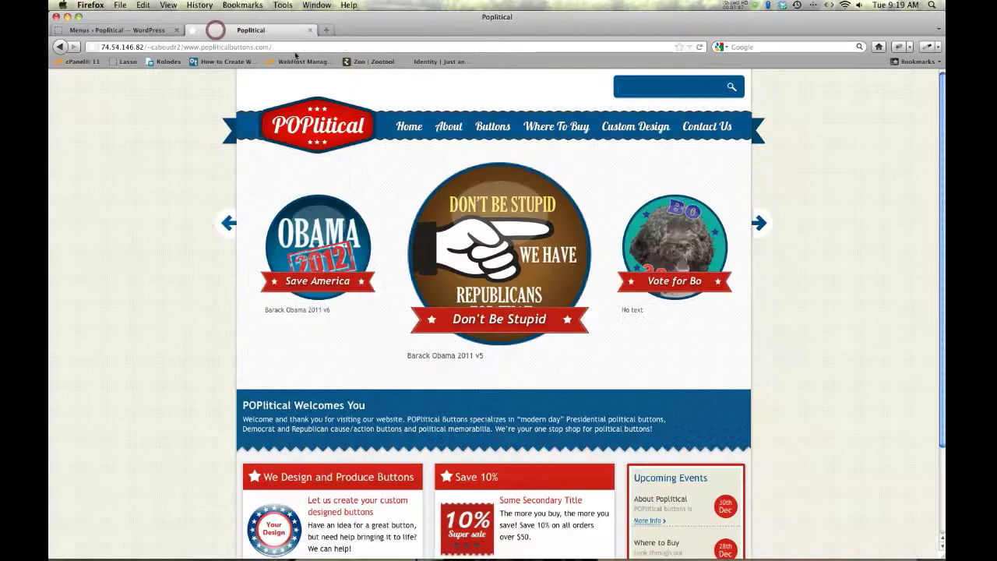
{"action": "left_click", "coordinate": [702, 47]}
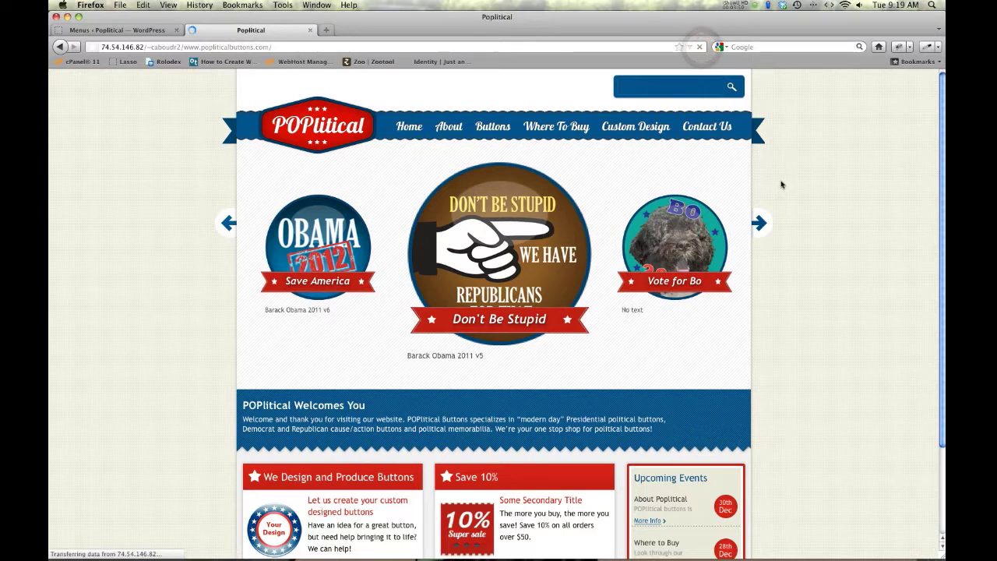
{"action": "mouse_move", "coordinate": [452, 128]}
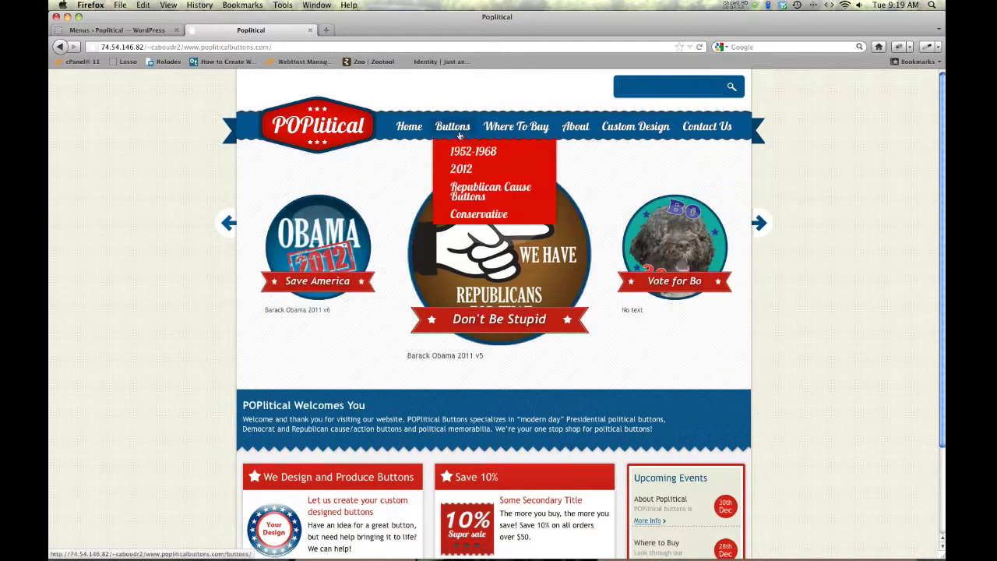
{"action": "mouse_move", "coordinate": [458, 171]}
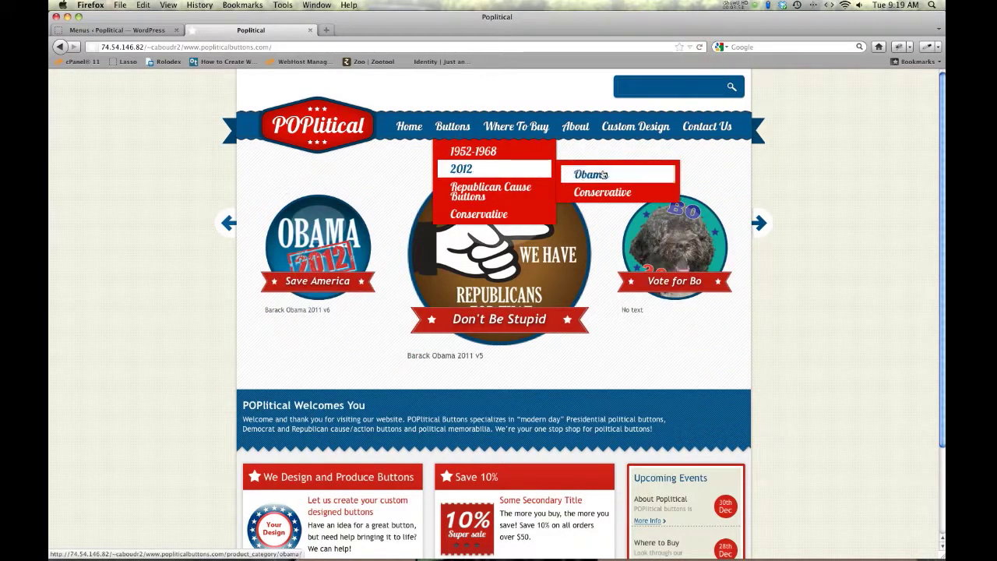
Return to the WordPress Menus editor, remove the Conservative item nested under 2012, and save the Header Menu
{"action": "left_click", "coordinate": [109, 30]}
{"action": "scroll", "coordinate": [240, 251], "scroll_direction": "down", "scroll_amount": 5}
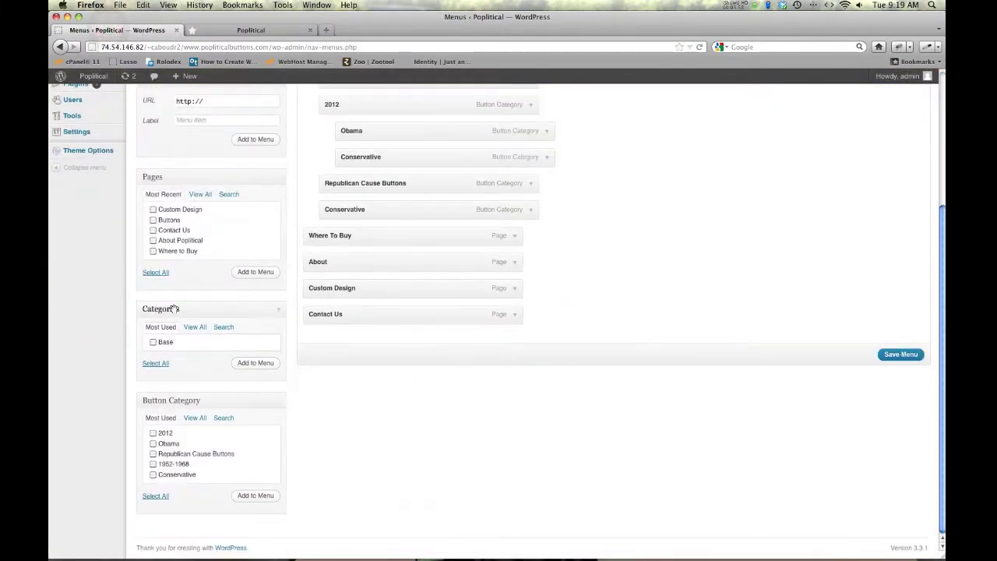
{"action": "scroll", "coordinate": [168, 296], "scroll_direction": "up", "scroll_amount": 5}
{"action": "scroll", "coordinate": [177, 288], "scroll_direction": "down", "scroll_amount": 5}
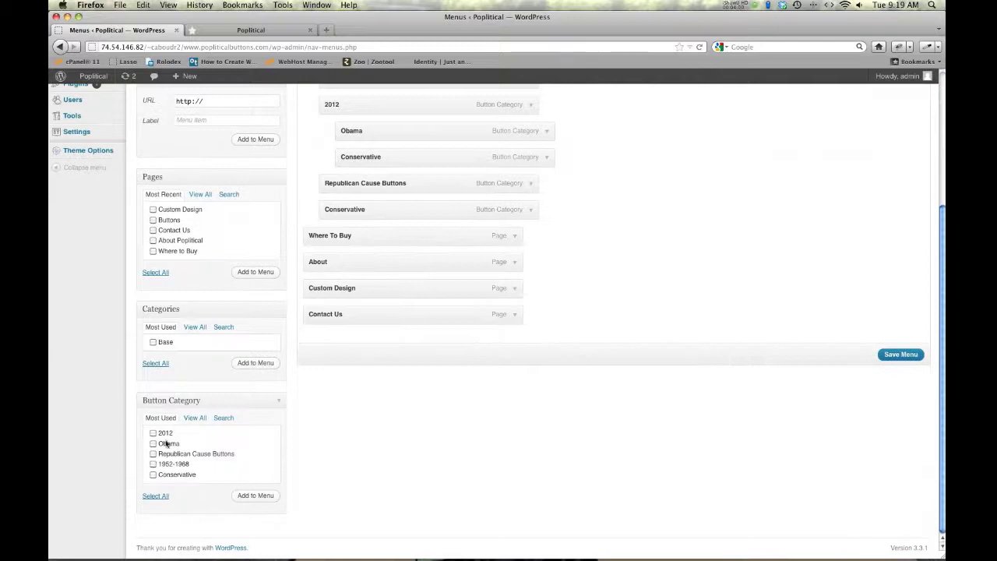
{"action": "scroll", "coordinate": [421, 341], "scroll_direction": "up", "scroll_amount": 3}
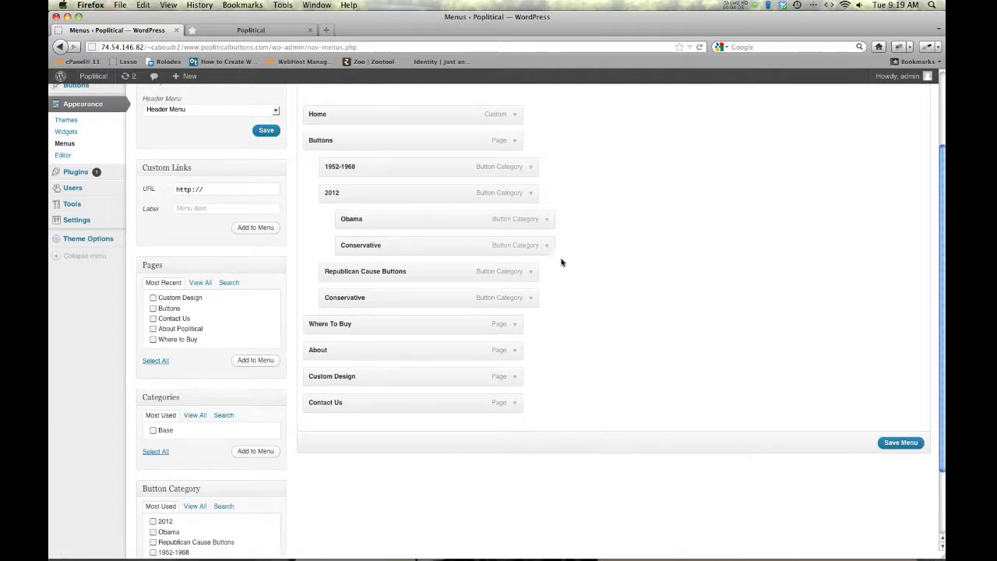
{"action": "left_click", "coordinate": [546, 245]}
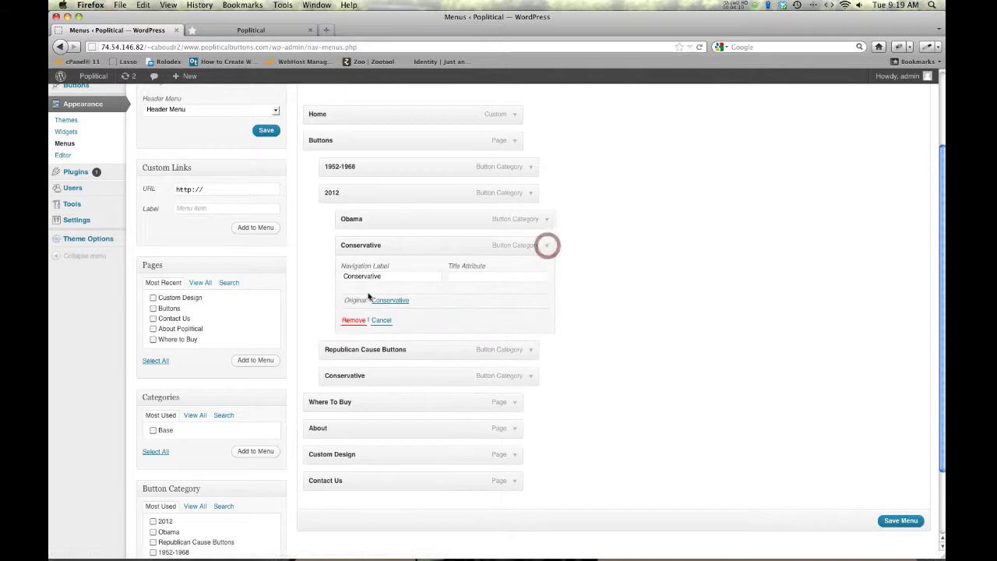
{"action": "left_click", "coordinate": [546, 246]}
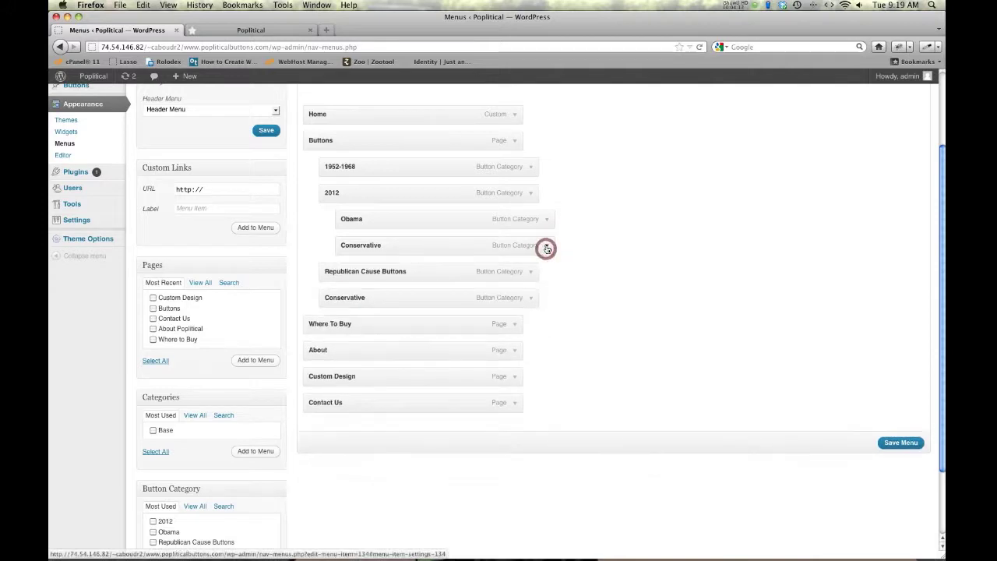
{"action": "left_click", "coordinate": [546, 246]}
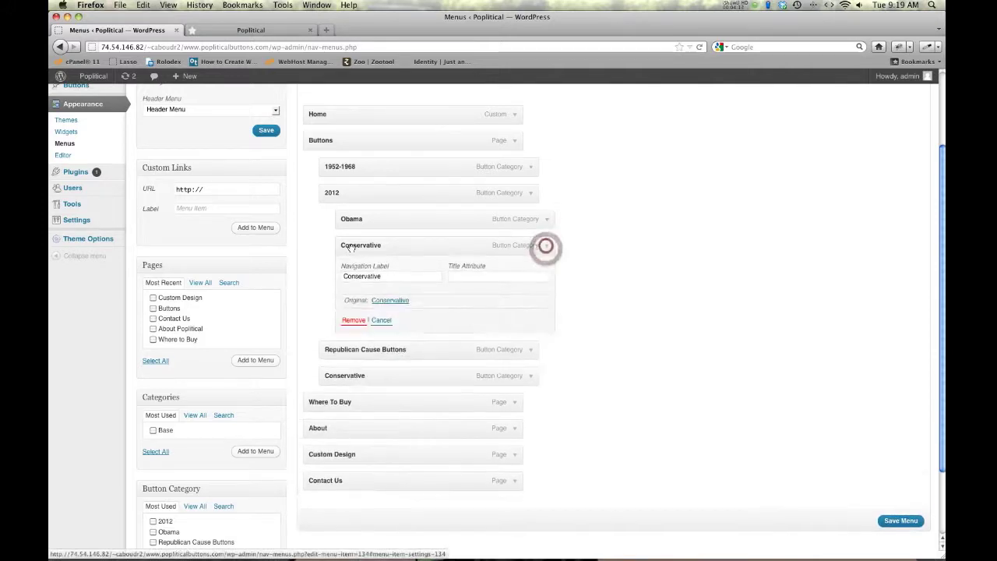
{"action": "left_click", "coordinate": [353, 320]}
{"action": "left_click", "coordinate": [900, 416]}
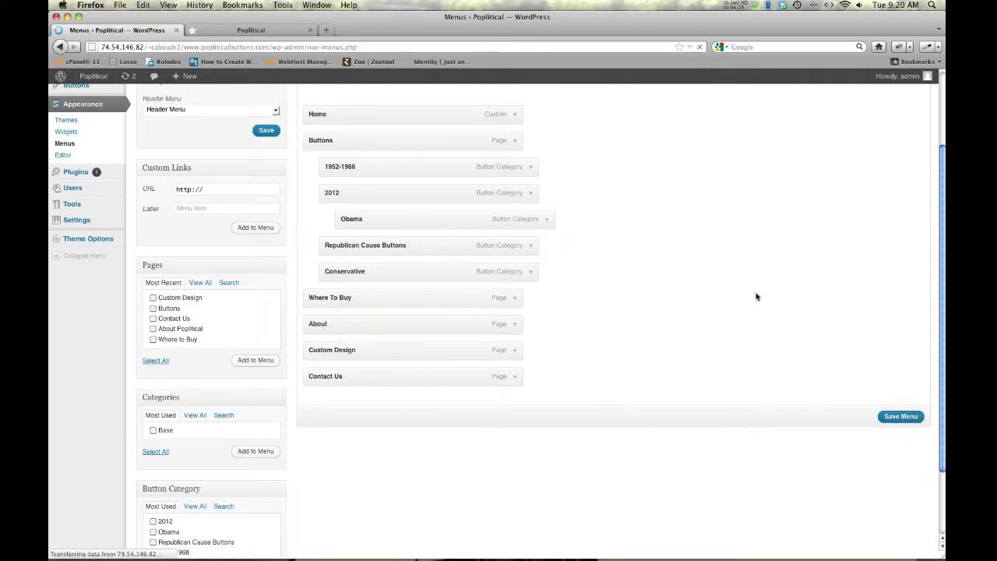
Open the Button Category management page and look through the existing categories and the form for adding a new one
{"action": "scroll", "coordinate": [387, 350], "scroll_direction": "down", "scroll_amount": 5}
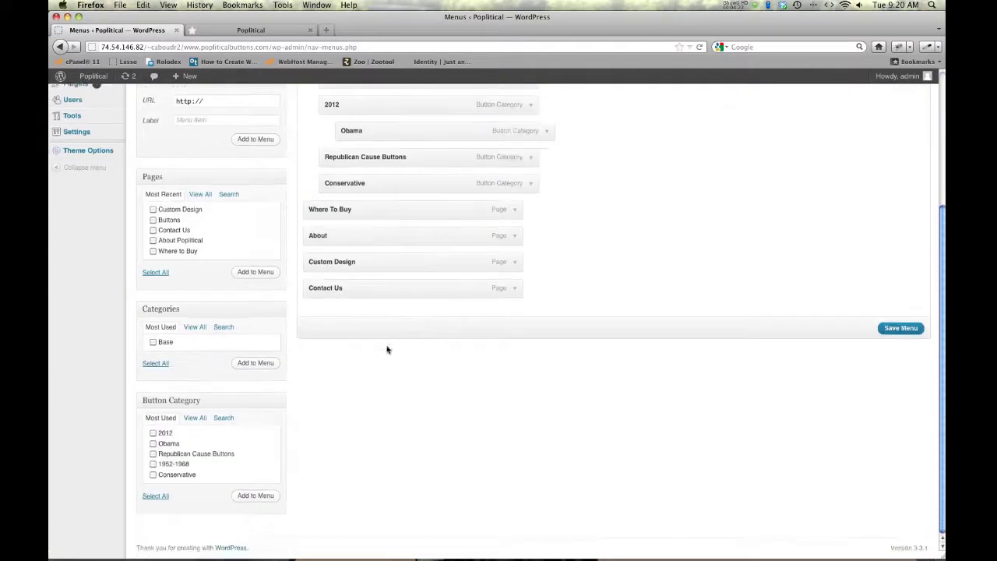
{"action": "scroll", "coordinate": [381, 107], "scroll_direction": "up", "scroll_amount": 1}
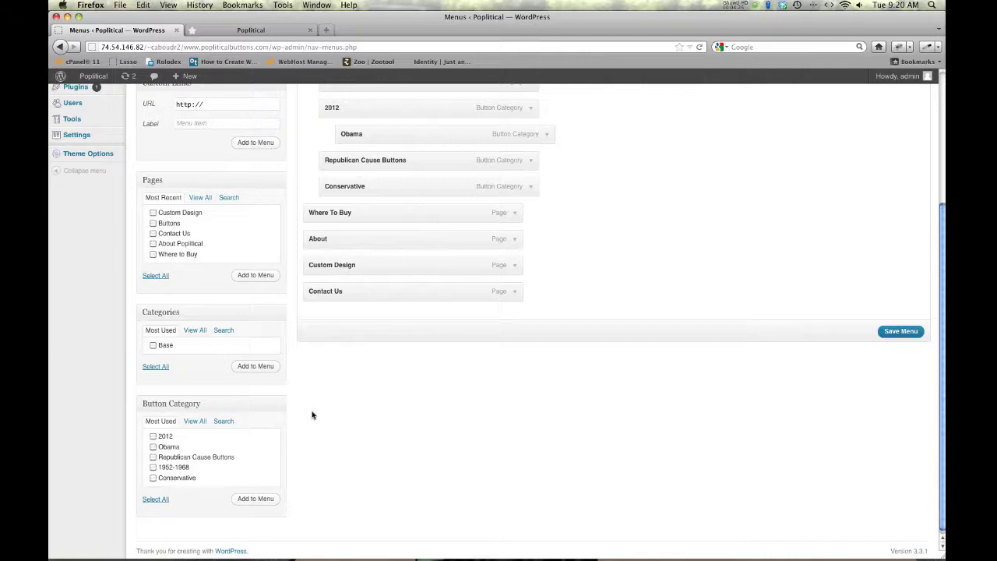
{"action": "scroll", "coordinate": [316, 417], "scroll_direction": "down", "scroll_amount": 1}
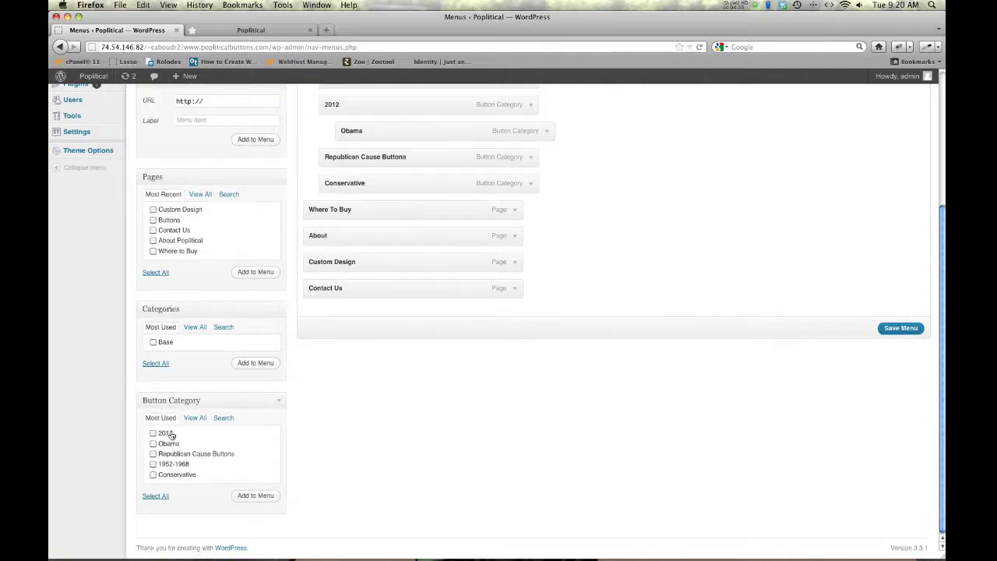
{"action": "scroll", "coordinate": [169, 431], "scroll_direction": "up", "scroll_amount": 5}
{"action": "mouse_move", "coordinate": [74, 180]}
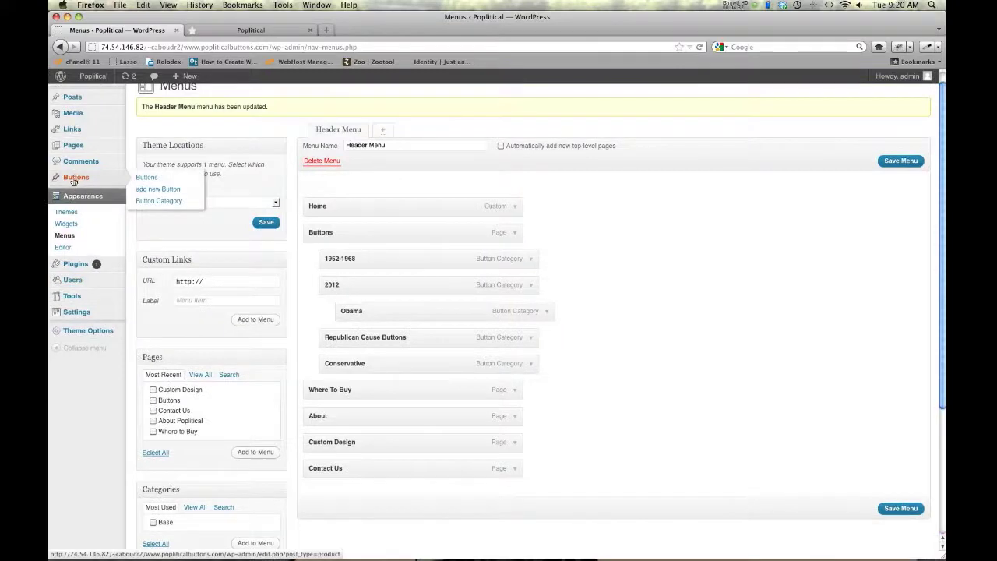
{"action": "left_click", "coordinate": [144, 202]}
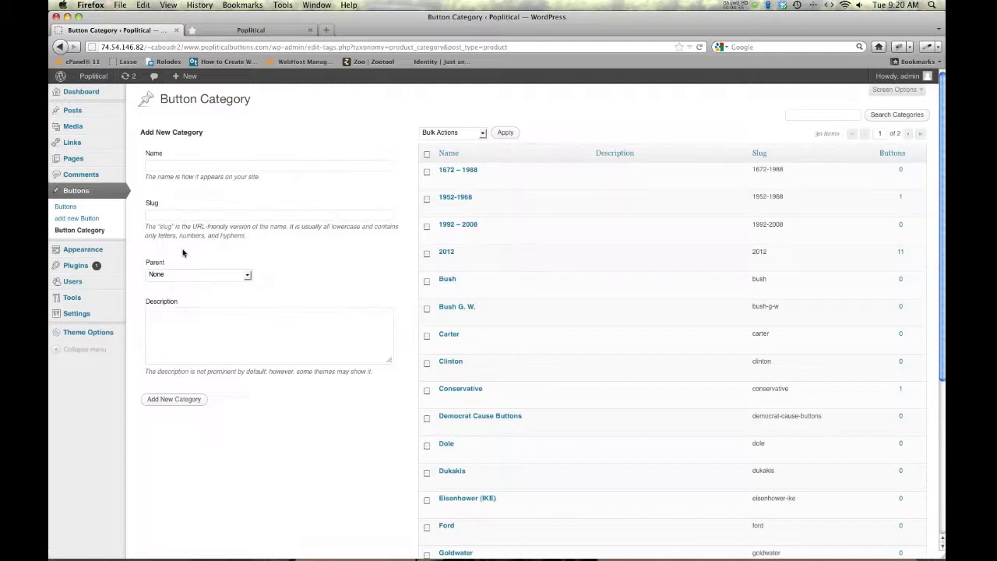
{"action": "scroll", "coordinate": [499, 179], "scroll_direction": "down", "scroll_amount": 5}
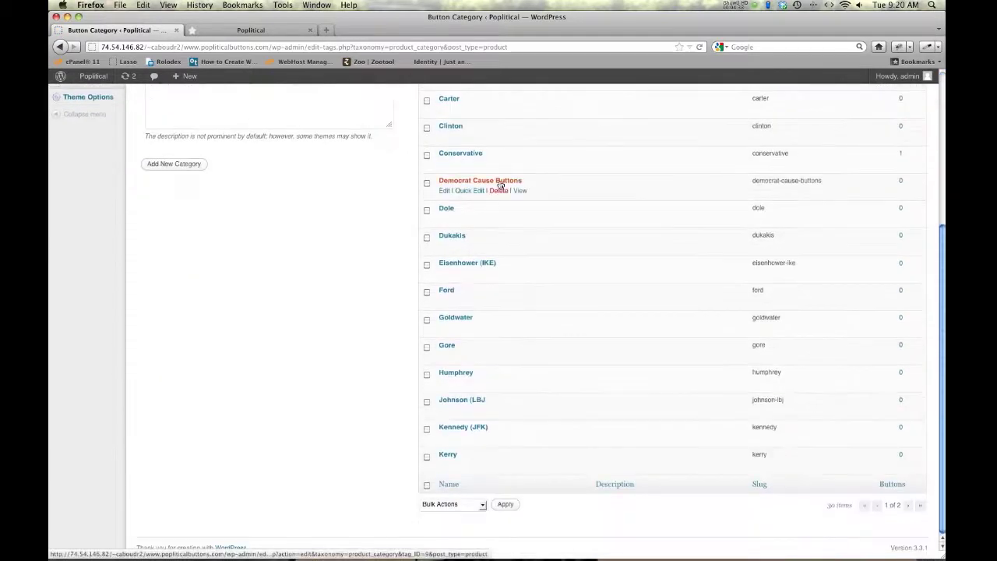
{"action": "scroll", "coordinate": [541, 320], "scroll_direction": "up", "scroll_amount": 5}
{"action": "scroll", "coordinate": [475, 273], "scroll_direction": "down", "scroll_amount": 2}
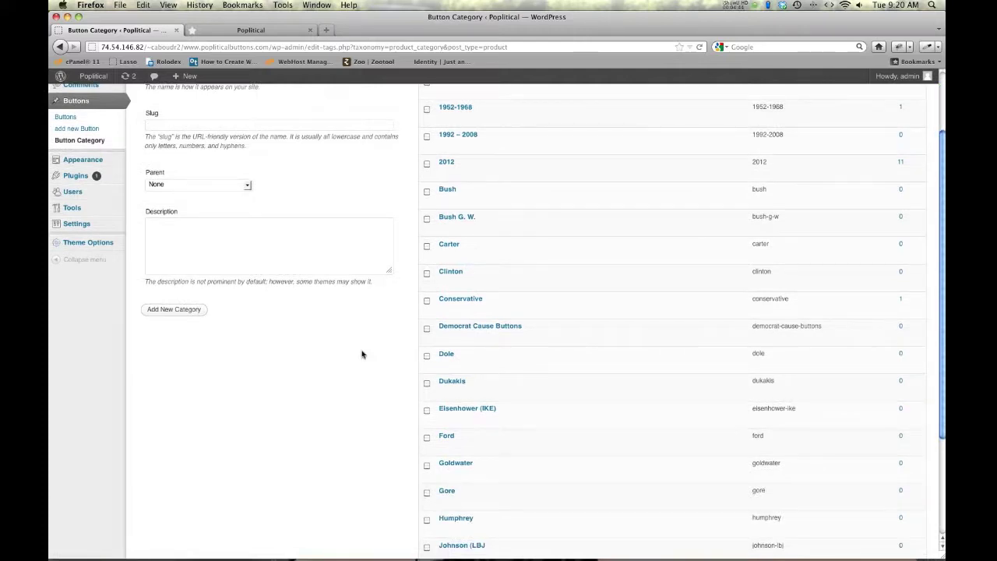
{"action": "scroll", "coordinate": [361, 354], "scroll_direction": "up", "scroll_amount": 3}
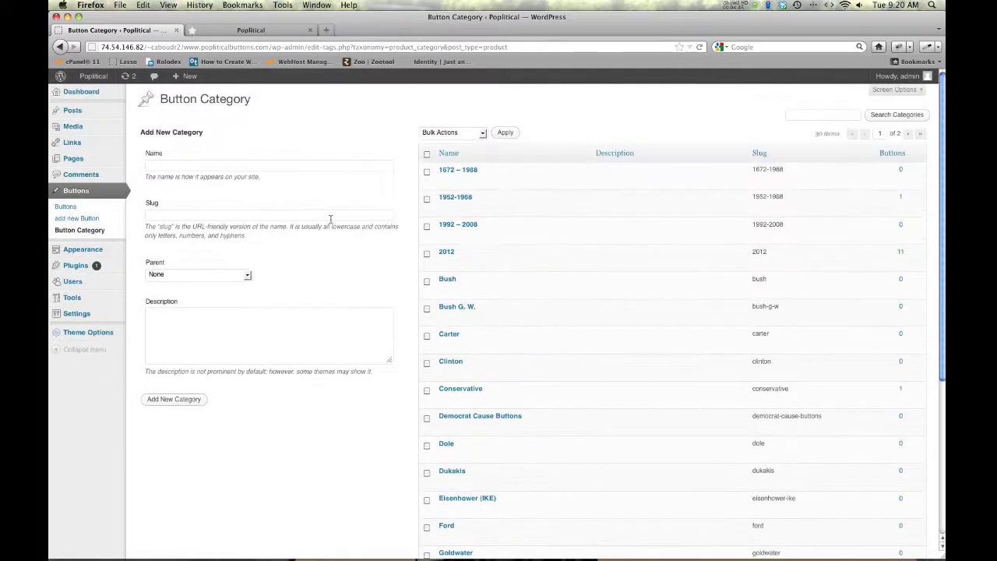